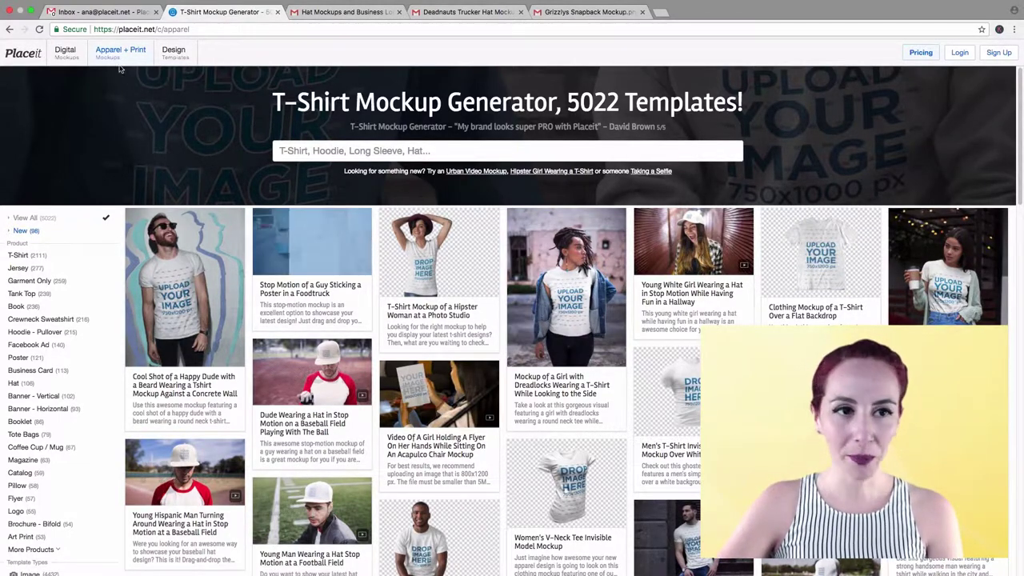
- Open Hat Mockups under Apparel + Print and filter to Image templates only, leaving 73 results
mouse_move(120, 53)
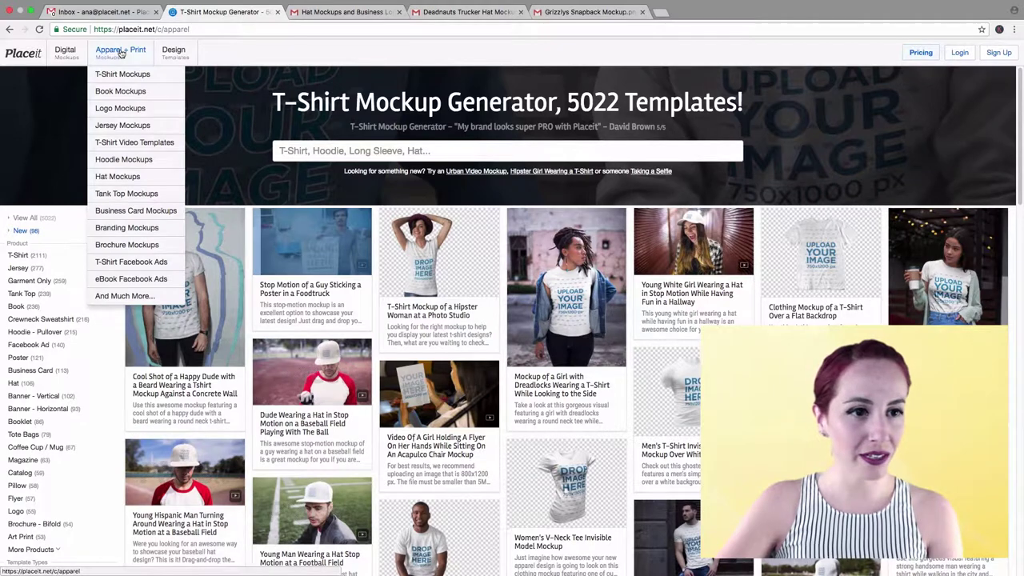
click(131, 177)
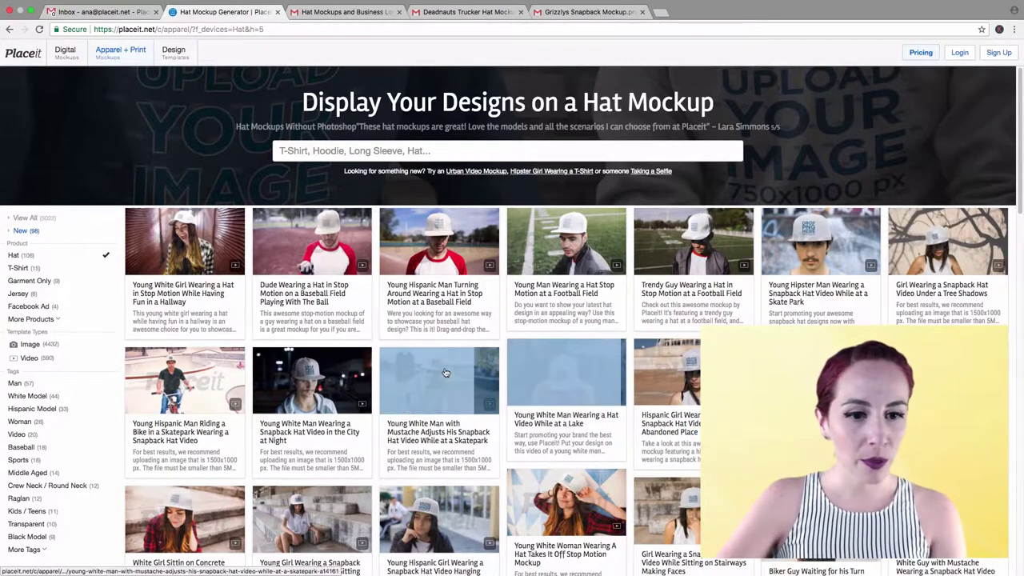
scroll(602, 411, down, 2)
scroll(602, 411, down, 5)
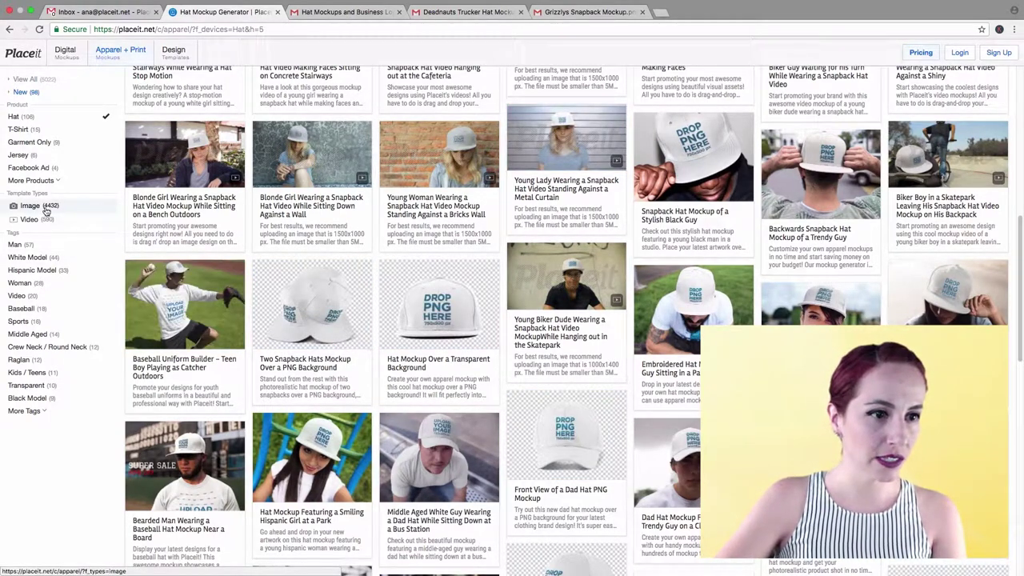
click(46, 210)
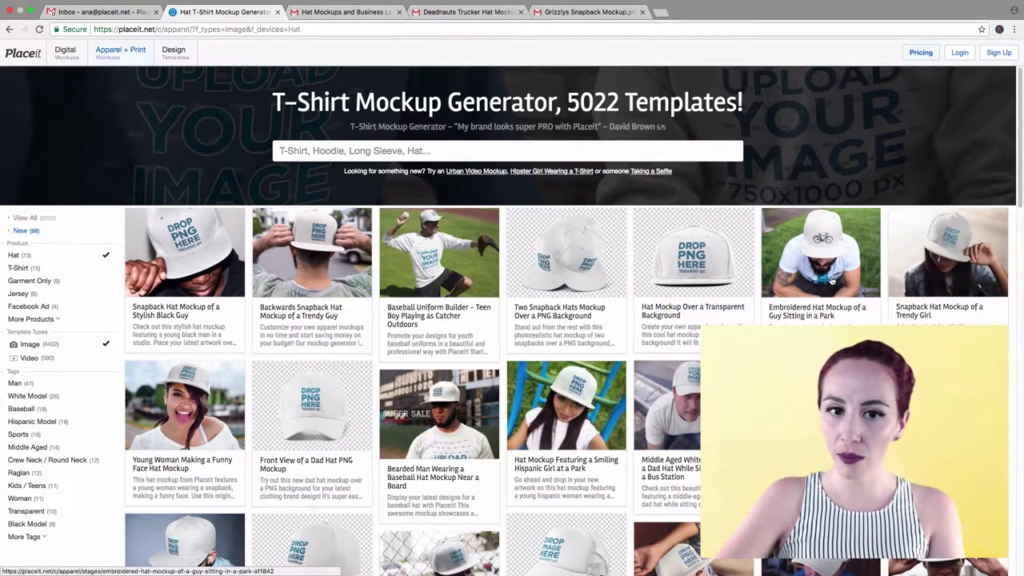
- Open the Trendy Black Guy in a Studio snapback template in a new tab
scroll(832, 280, down, 3)
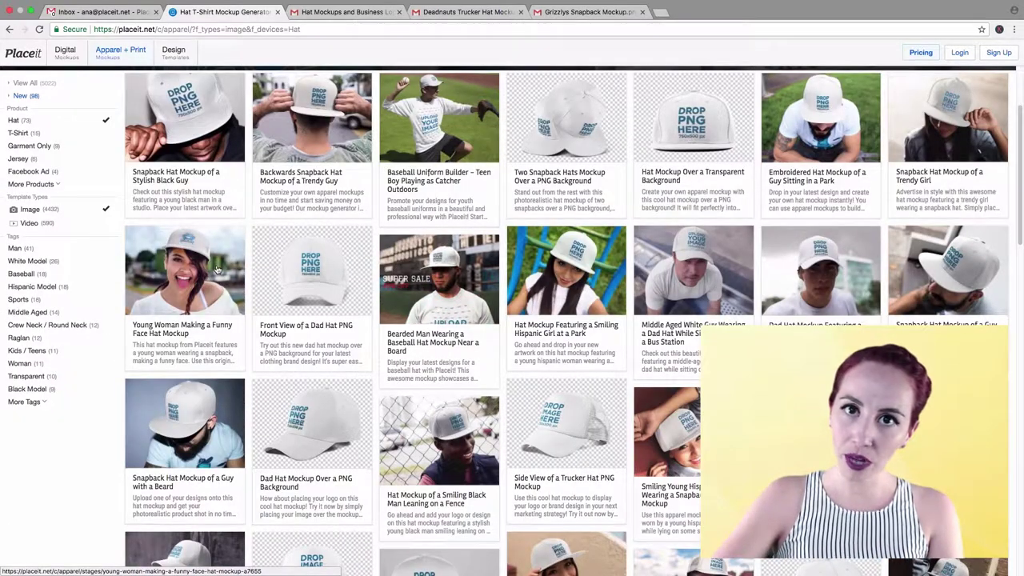
scroll(440, 280, down, 3)
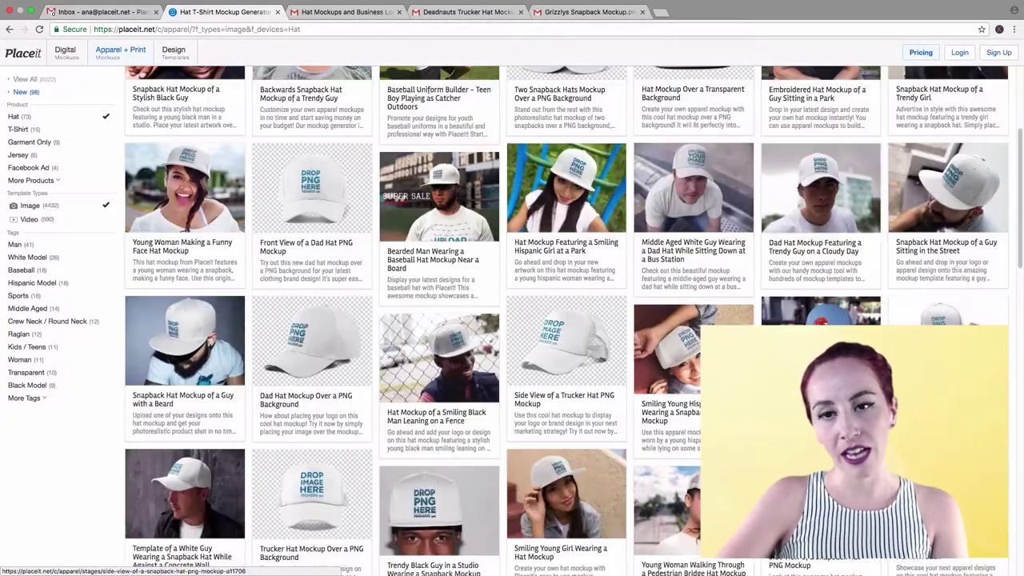
scroll(440, 320, down, 1)
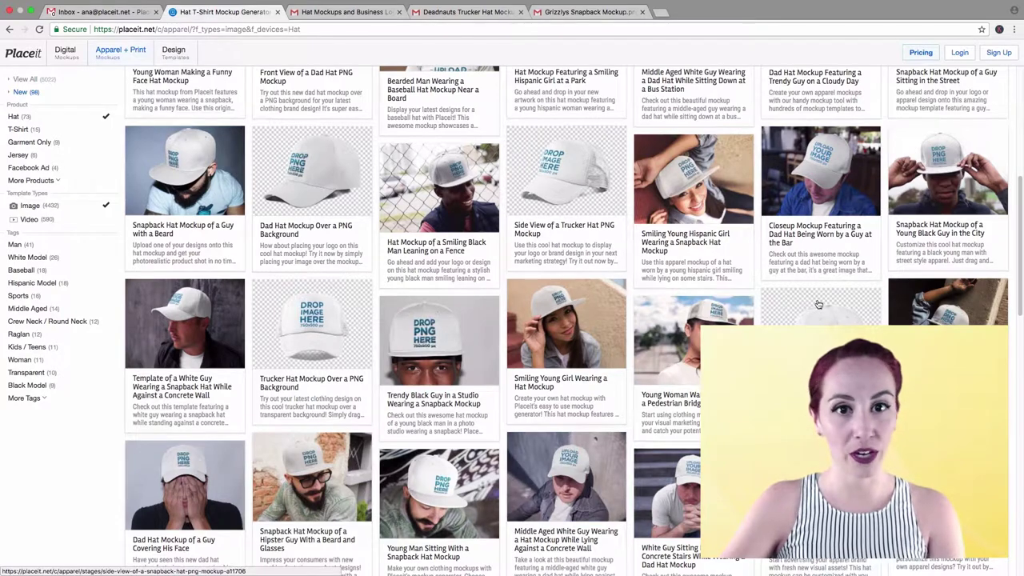
scroll(818, 304, down, 3)
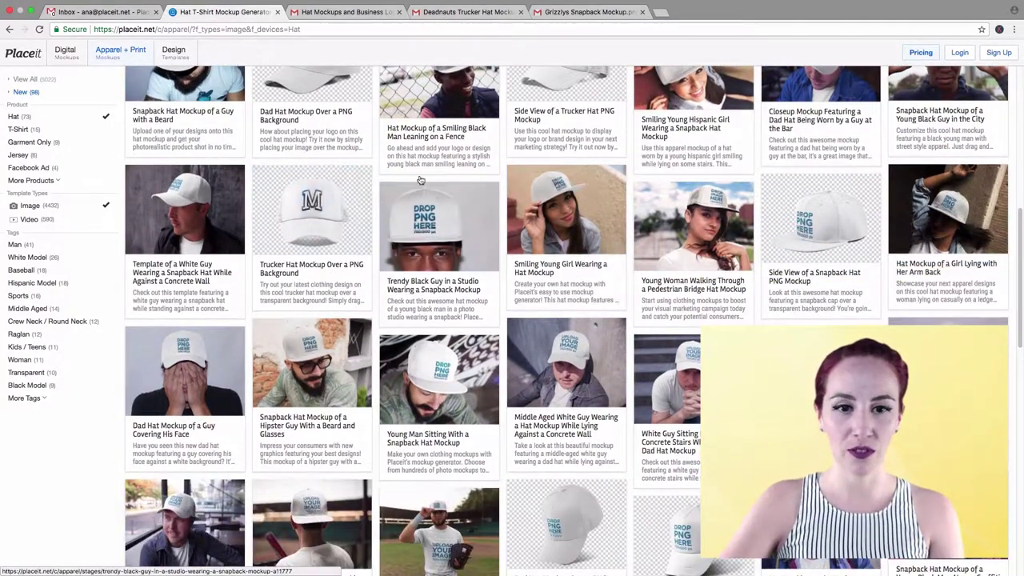
super+click(454, 251)
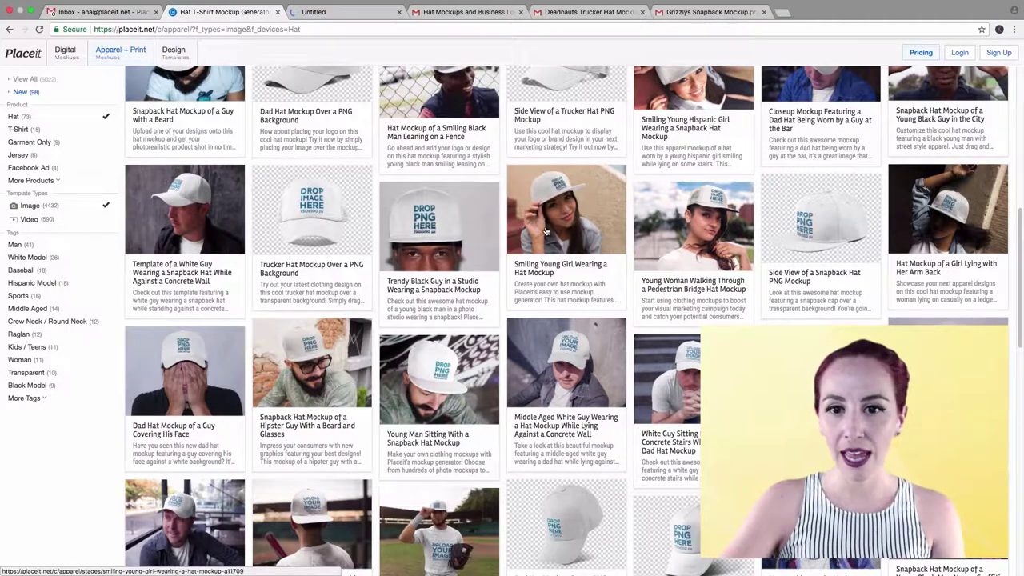
- Open the smiling girl snapback template in another tab, then view the studio one
scroll(696, 330, down, 10)
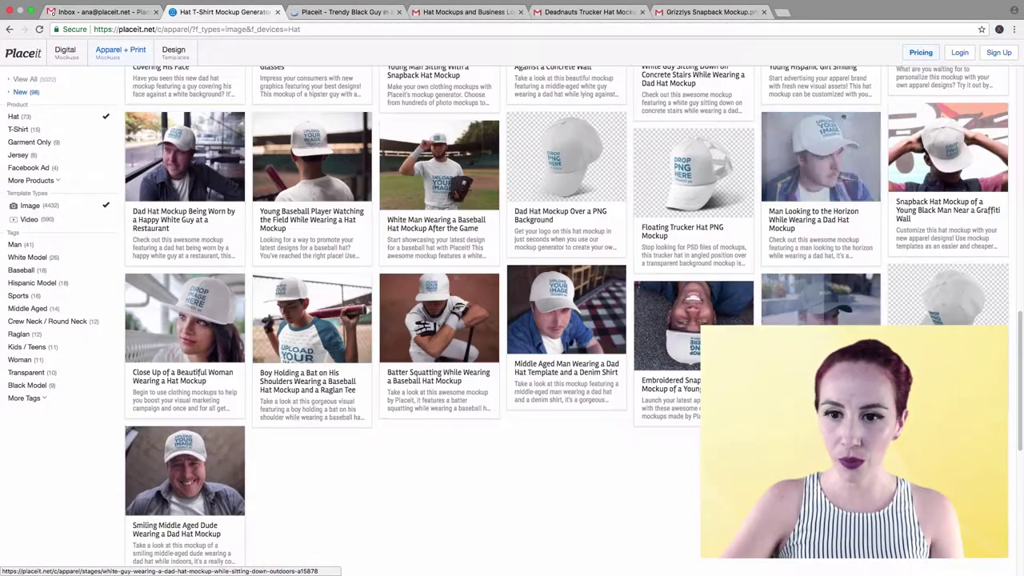
scroll(560, 320, up, 5)
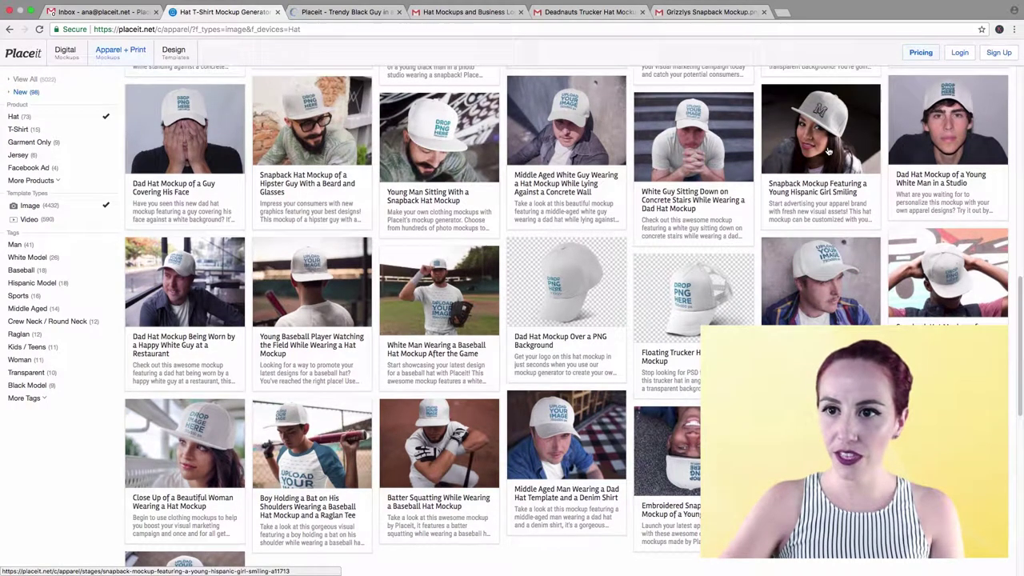
super+click(820, 116)
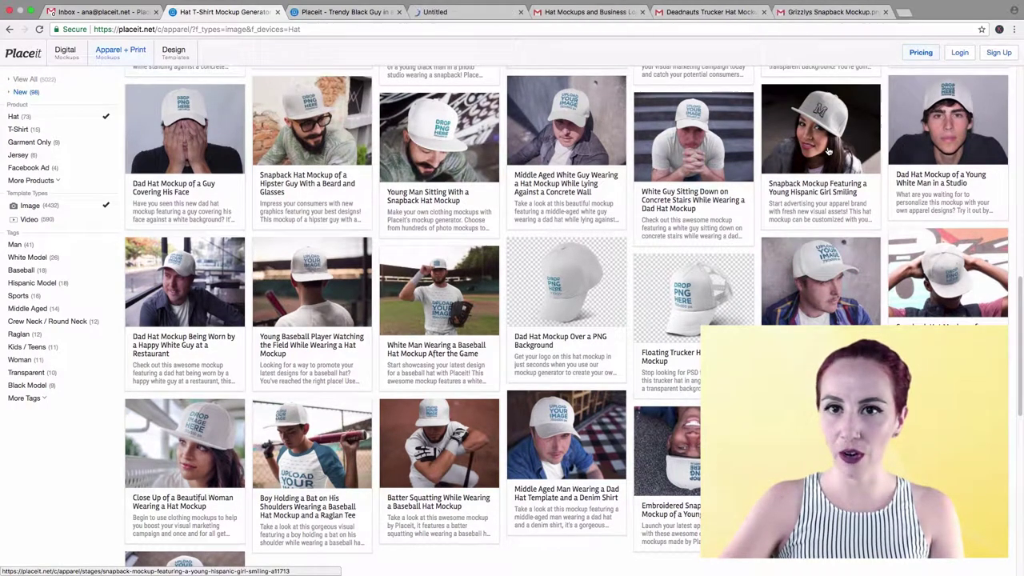
click(338, 12)
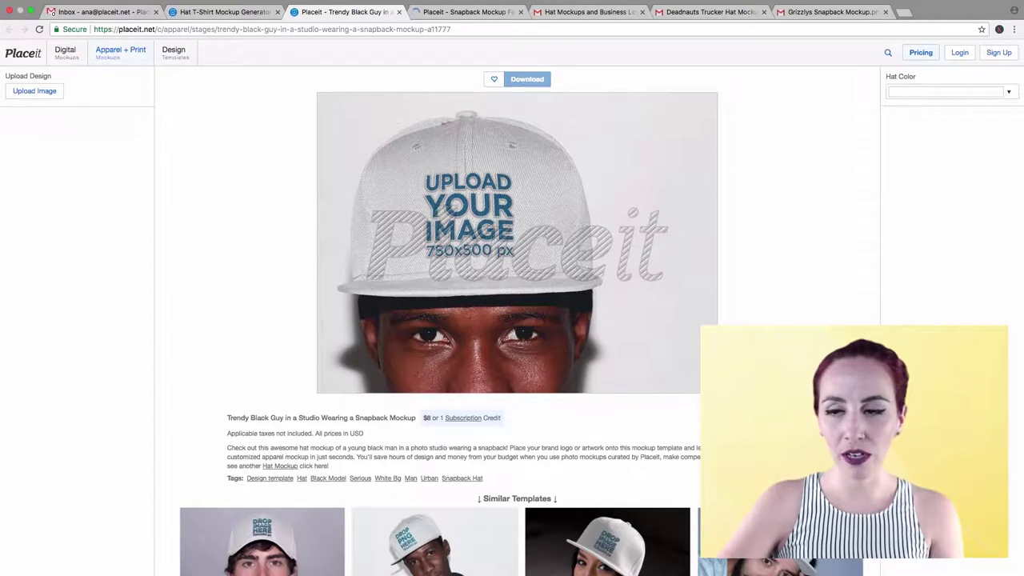
- Set the studio snapback's Hat Color to a custom bright teal, #24b0ce, from the spectrum picker
click(955, 93)
click(843, 151)
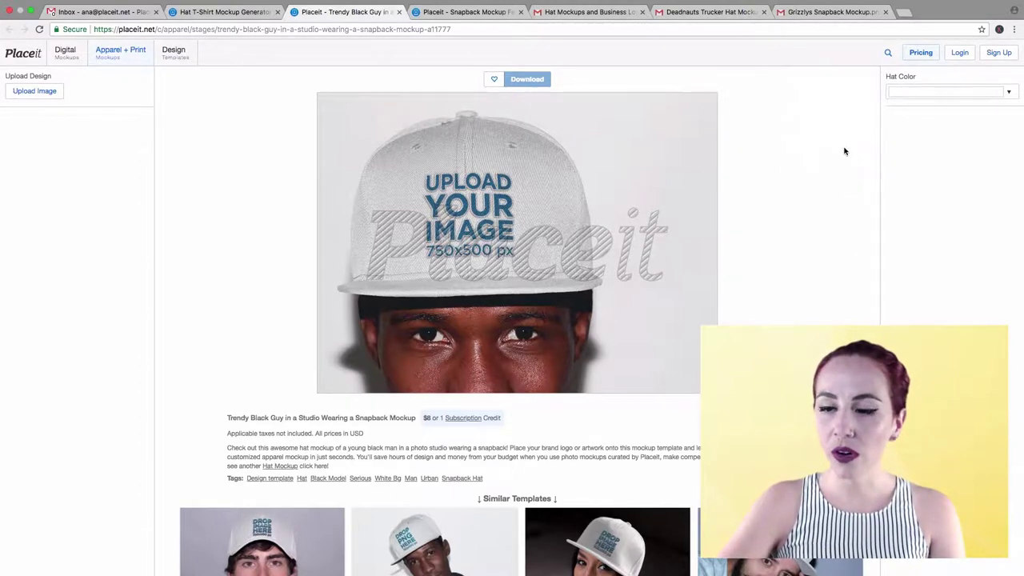
click(918, 98)
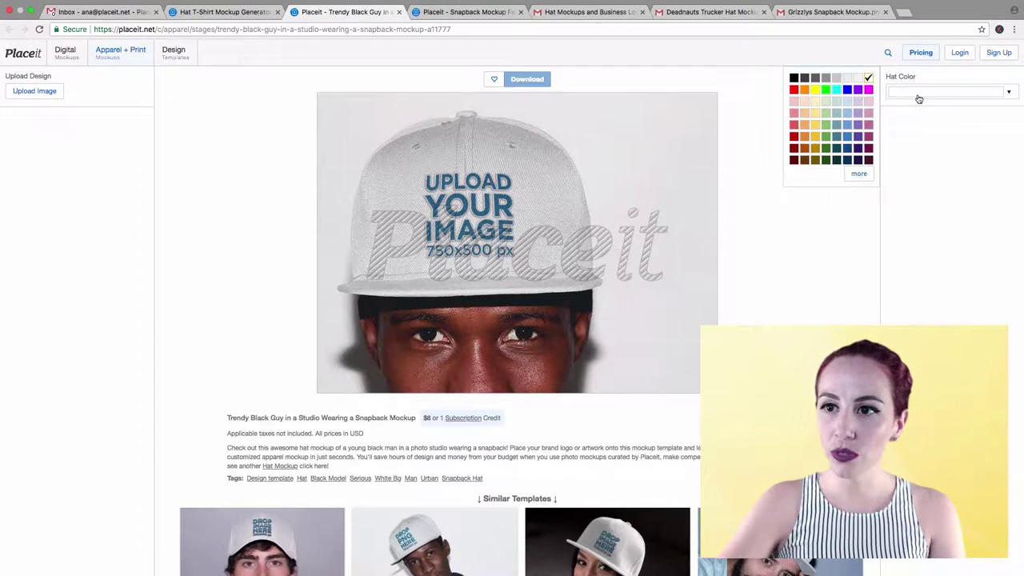
click(838, 151)
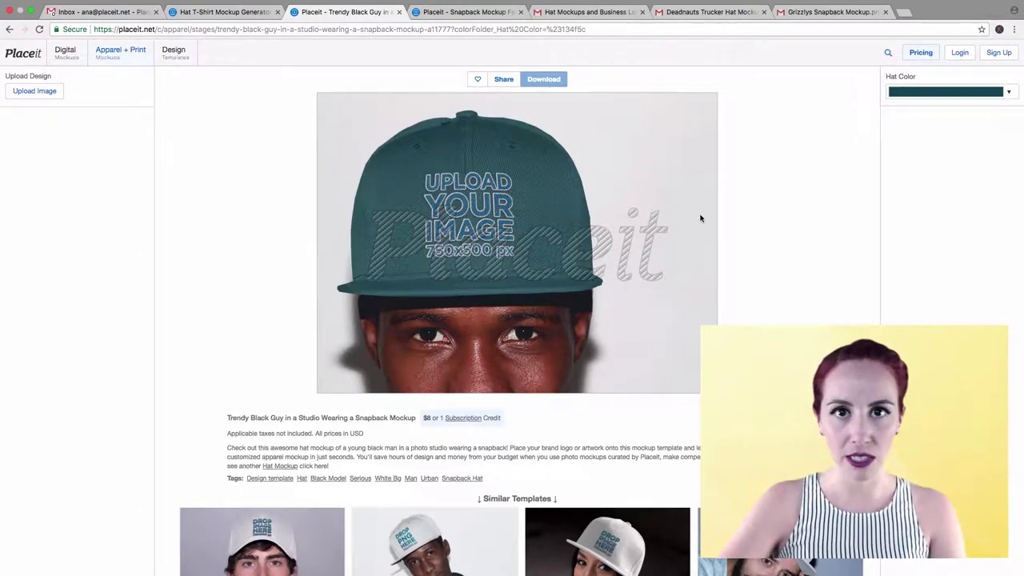
click(1008, 93)
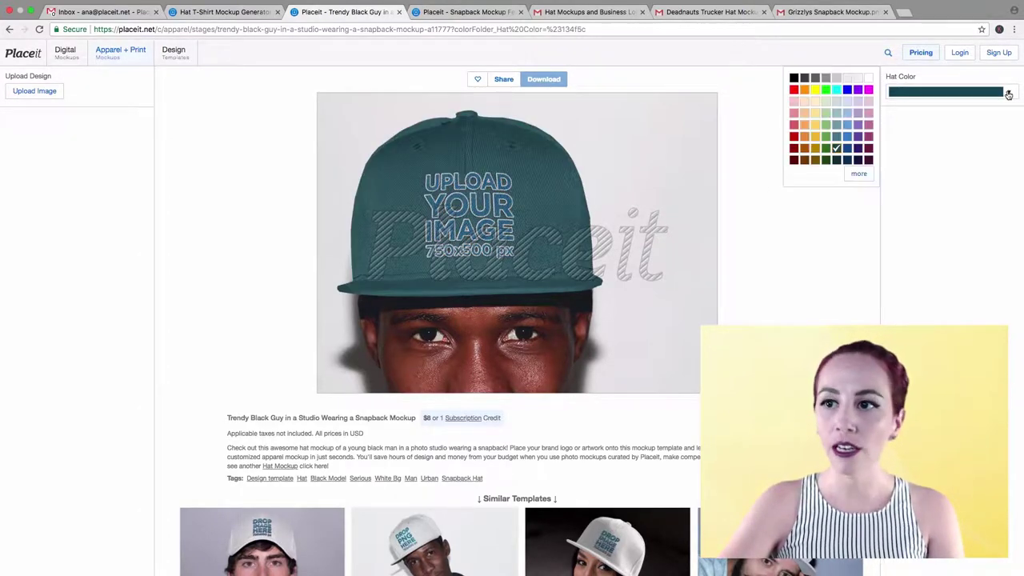
click(858, 174)
drag(840, 120, 836, 99)
click(796, 155)
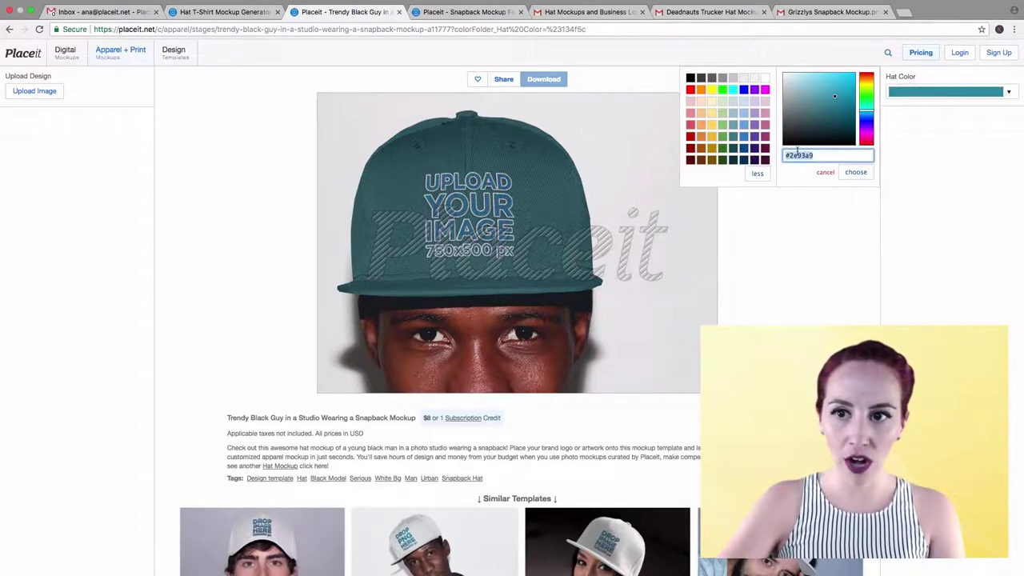
drag(839, 105, 842, 86)
click(855, 174)
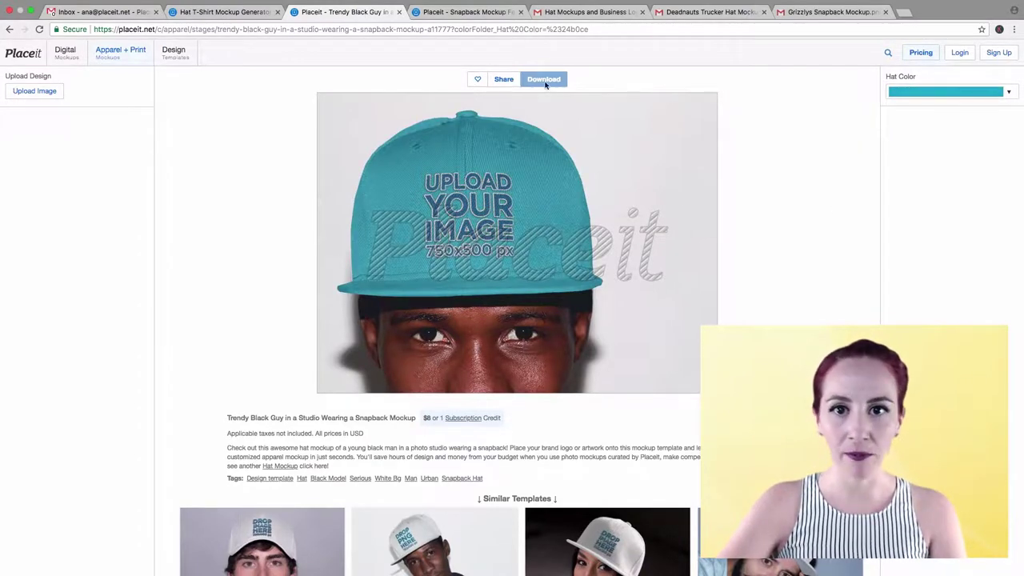
- Upload placeit (12).png from the Downloads folder as the hat's logo image
click(22, 91)
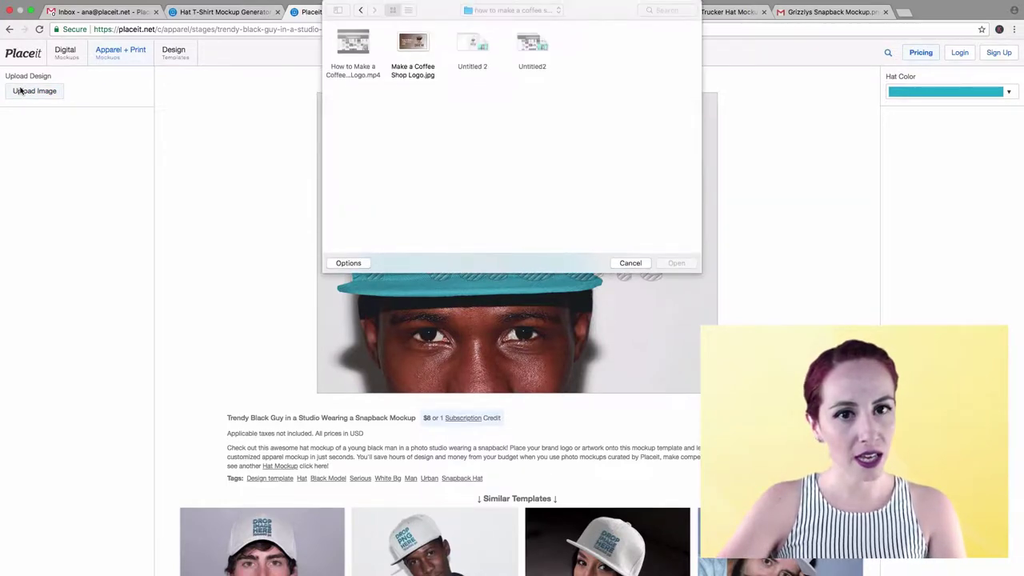
click(501, 12)
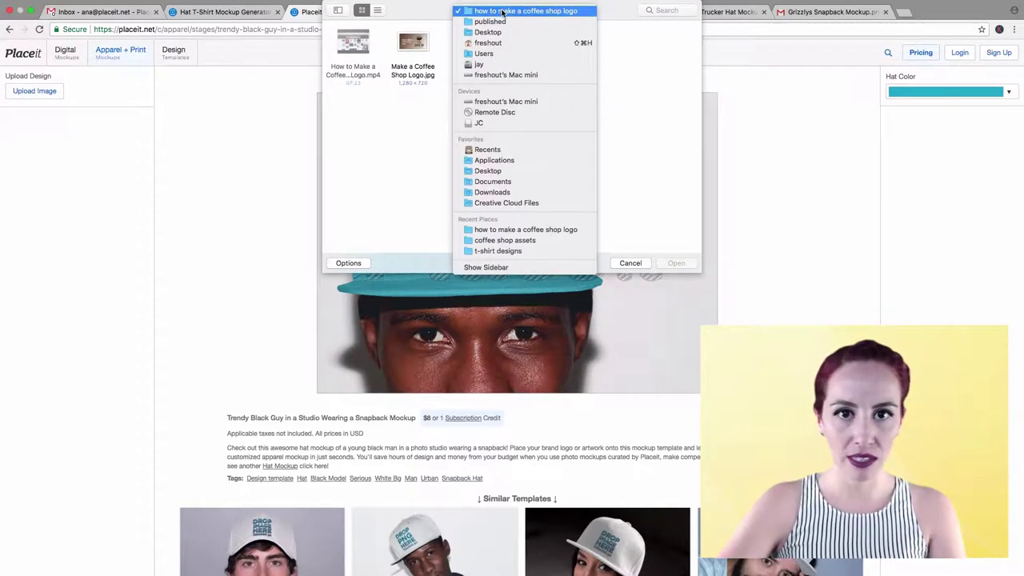
click(503, 193)
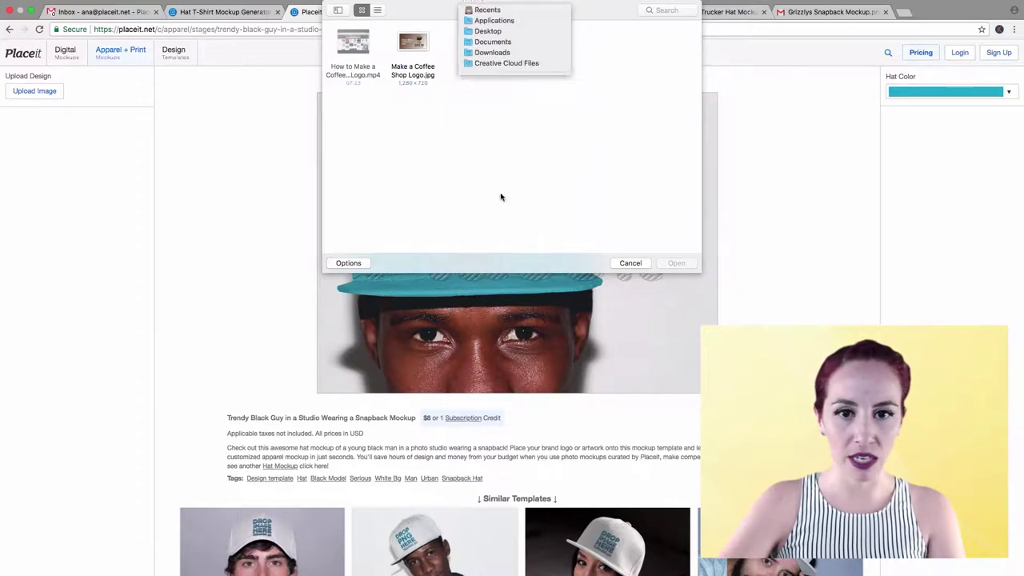
click(537, 176)
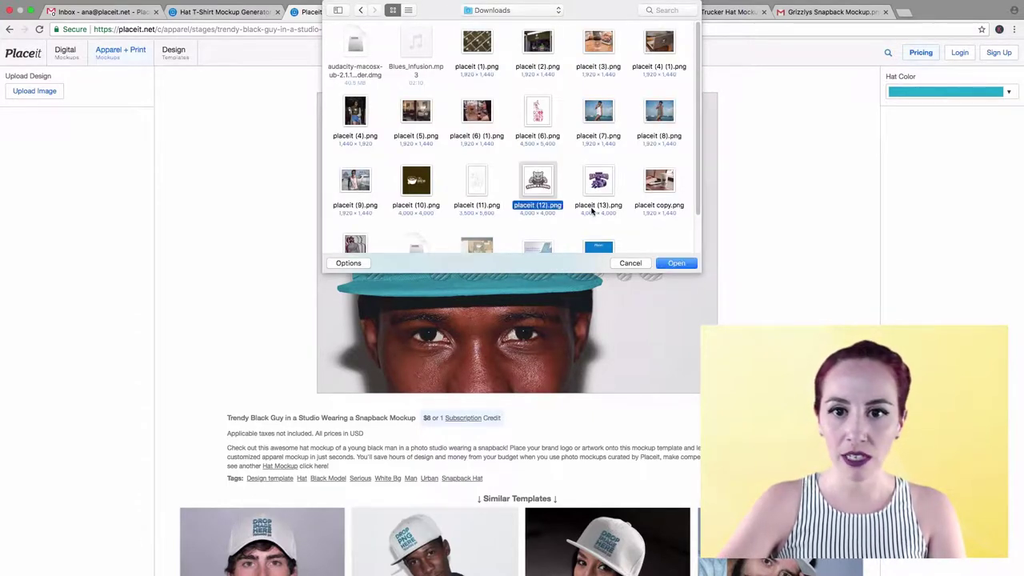
click(677, 265)
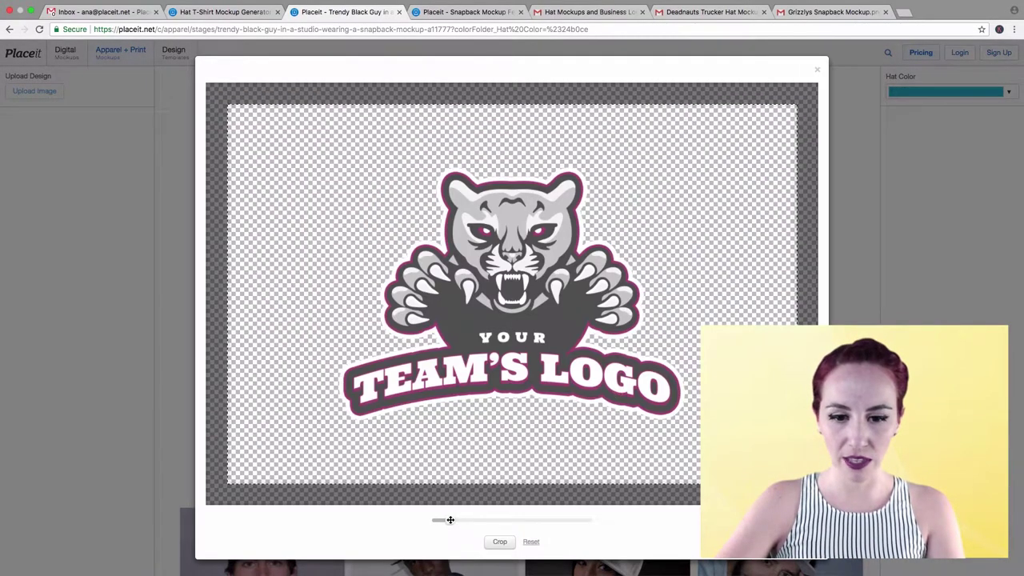
- Zoom the mascot logo in, shift it slightly up, and crop it onto the teal cap
mouse_move(451, 519)
mouse_down()
mouse_move(473, 518)
mouse_move(463, 516)
mouse_up()
drag(482, 388, 482, 375)
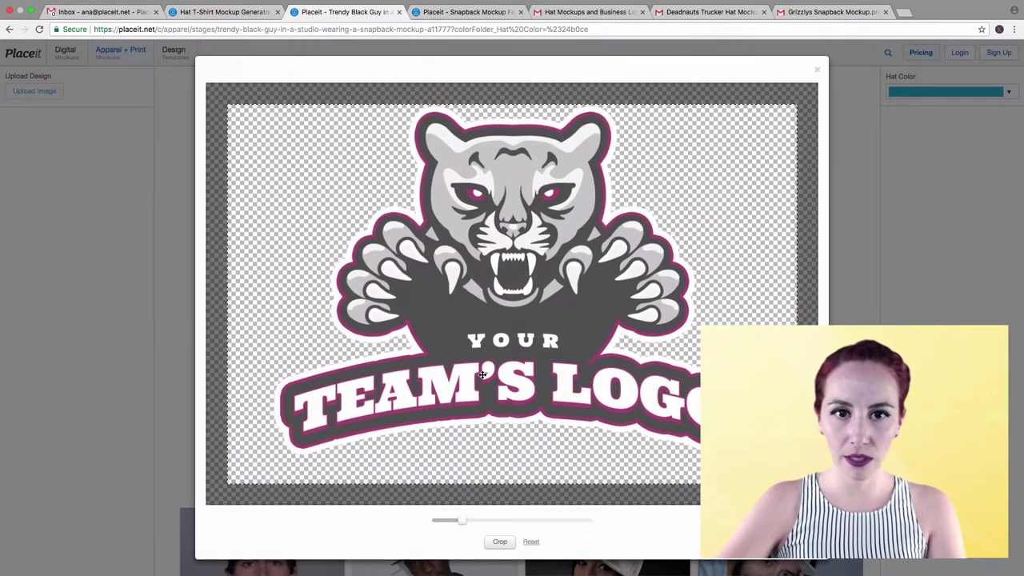
click(501, 544)
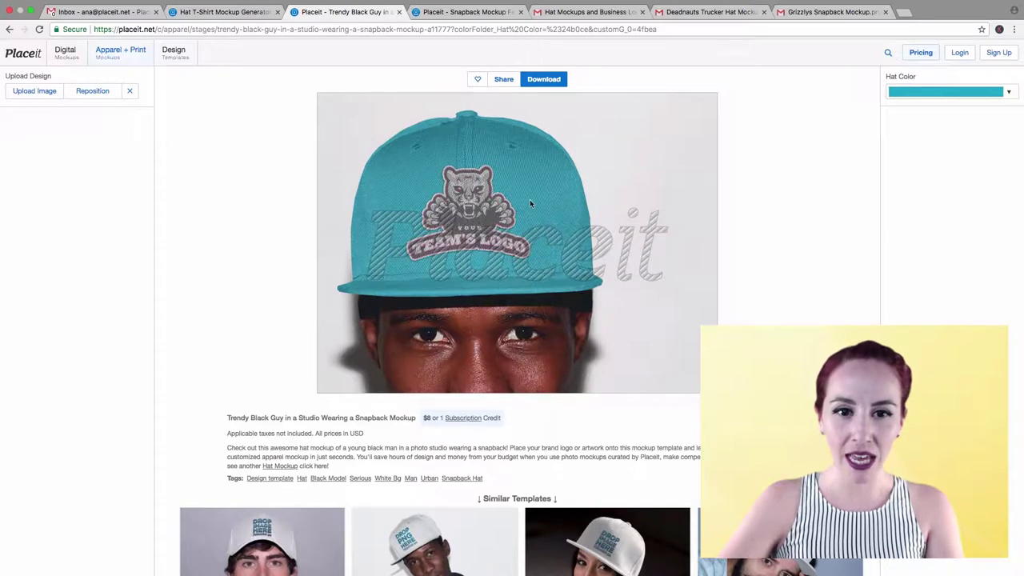
click(554, 80)
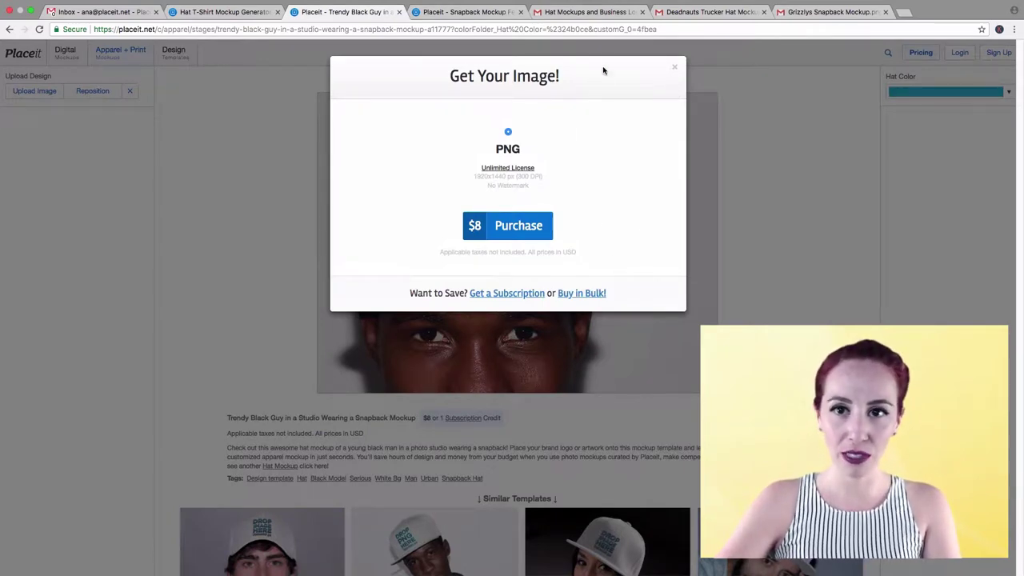
click(674, 71)
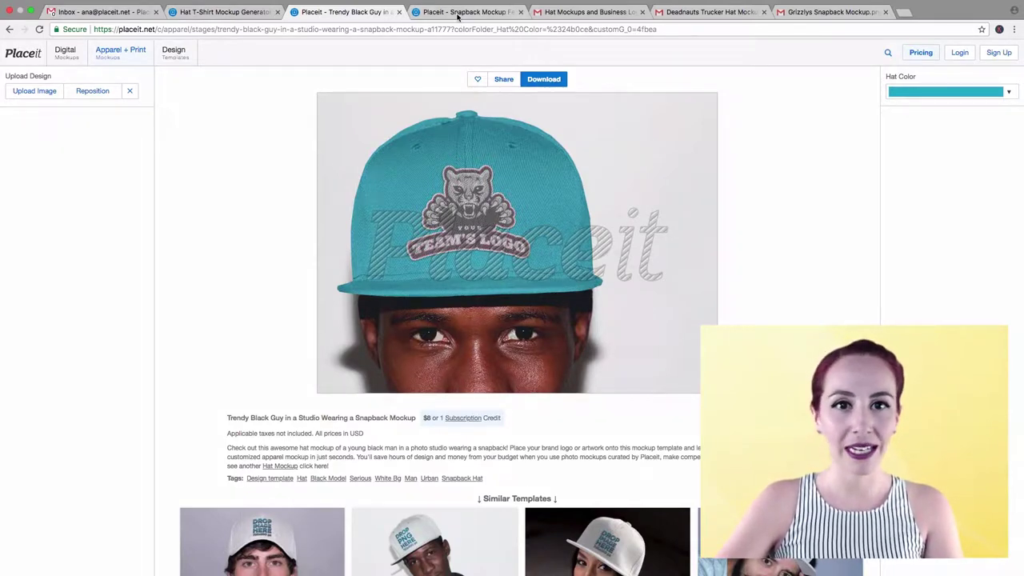
- On the smiling-woman snapback mockup, set the hat colour to light red #e06666
click(464, 12)
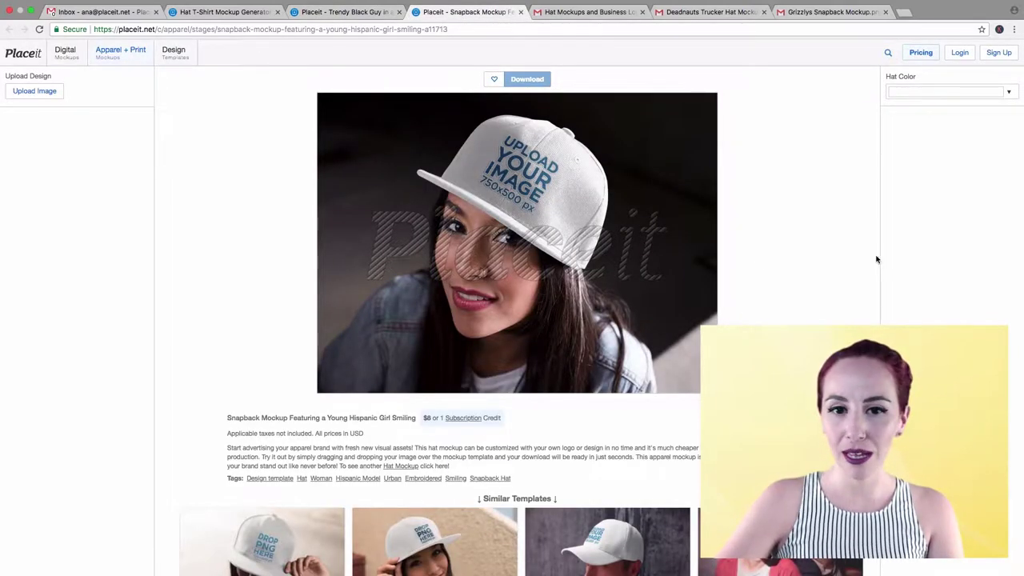
click(916, 96)
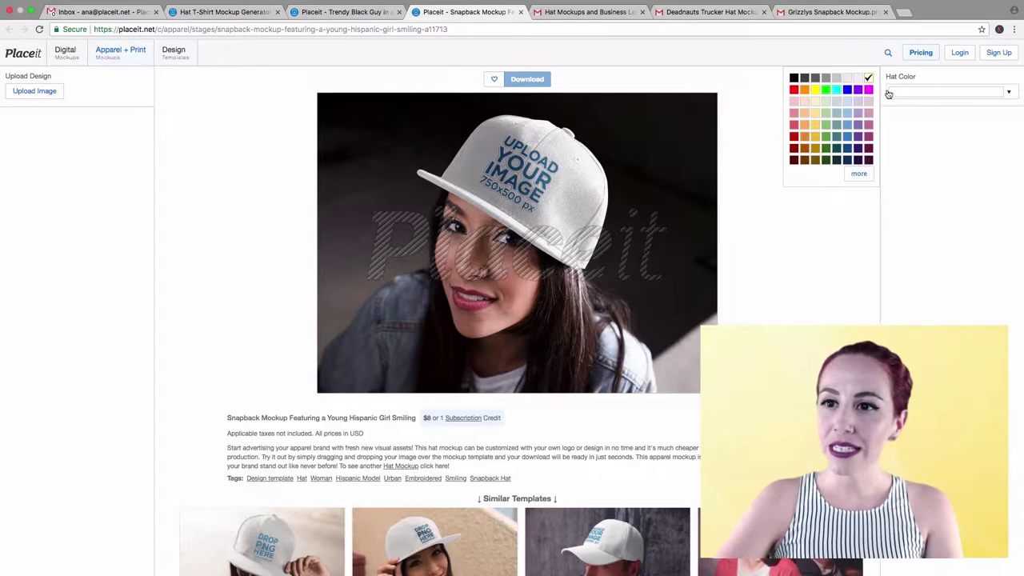
click(793, 126)
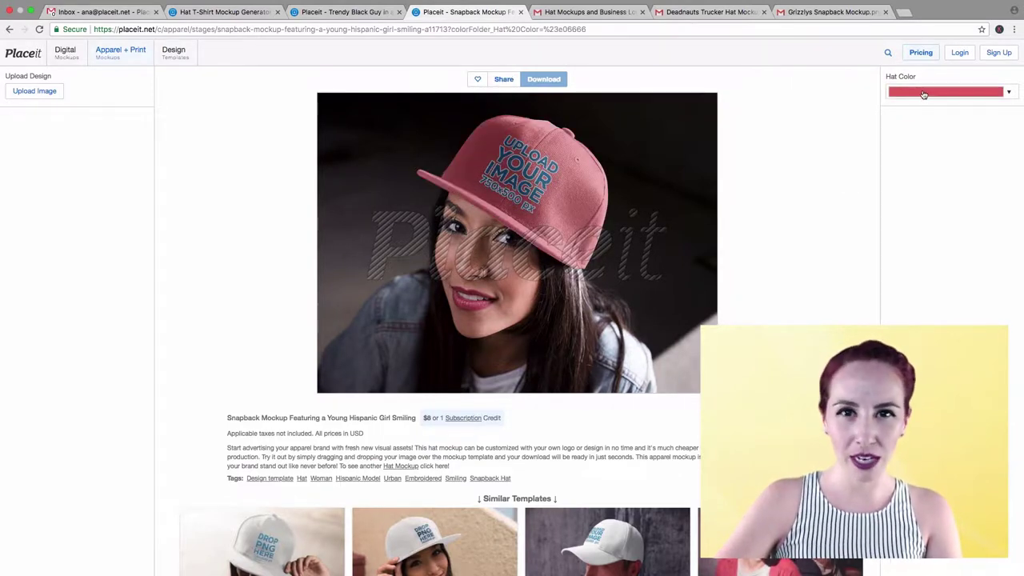
- Upload the Rocky Raccoons logo placeit (13).png, enlarge it, and crop it onto the cap
click(50, 94)
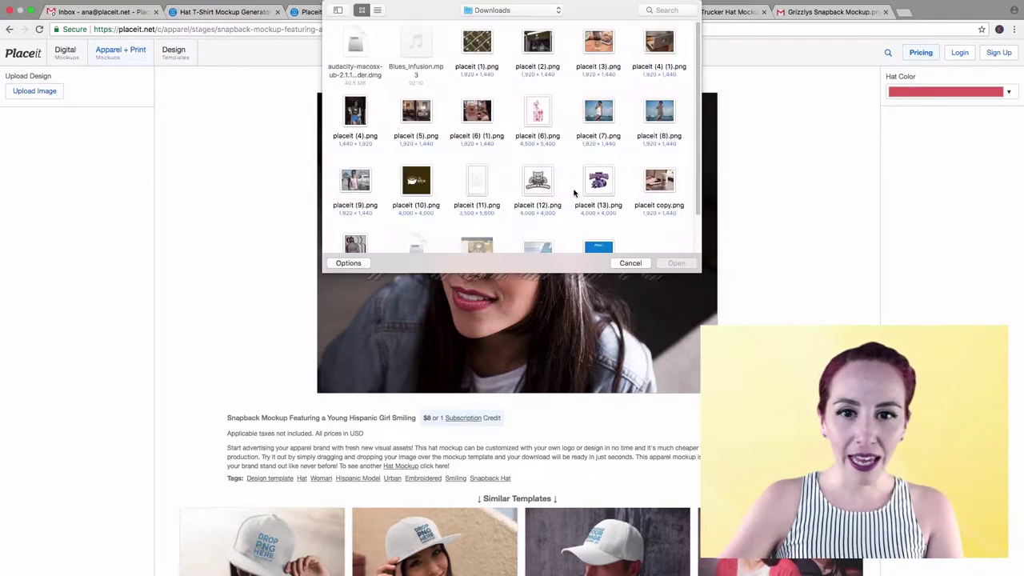
click(598, 183)
click(676, 263)
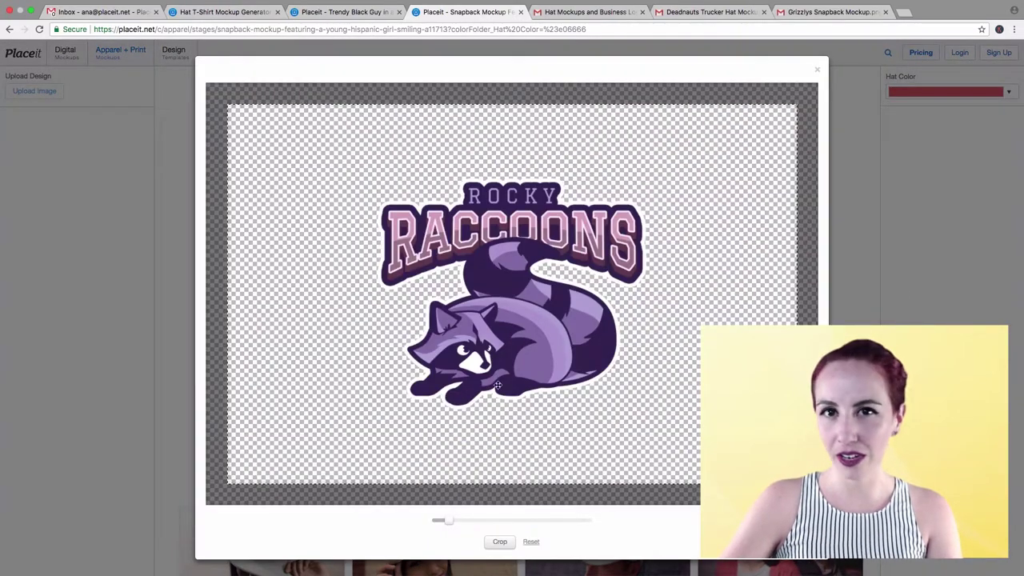
drag(448, 521, 469, 518)
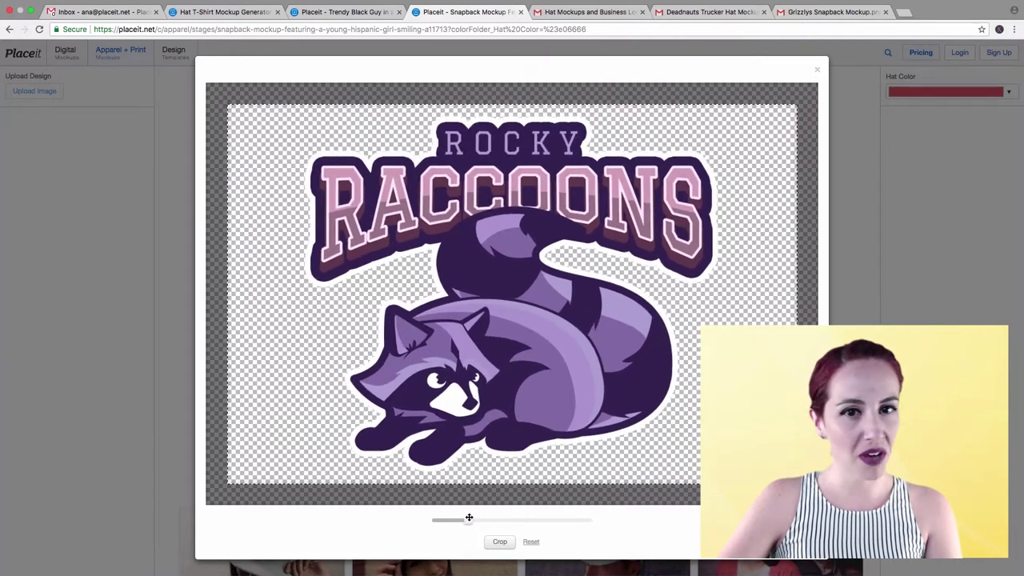
click(498, 543)
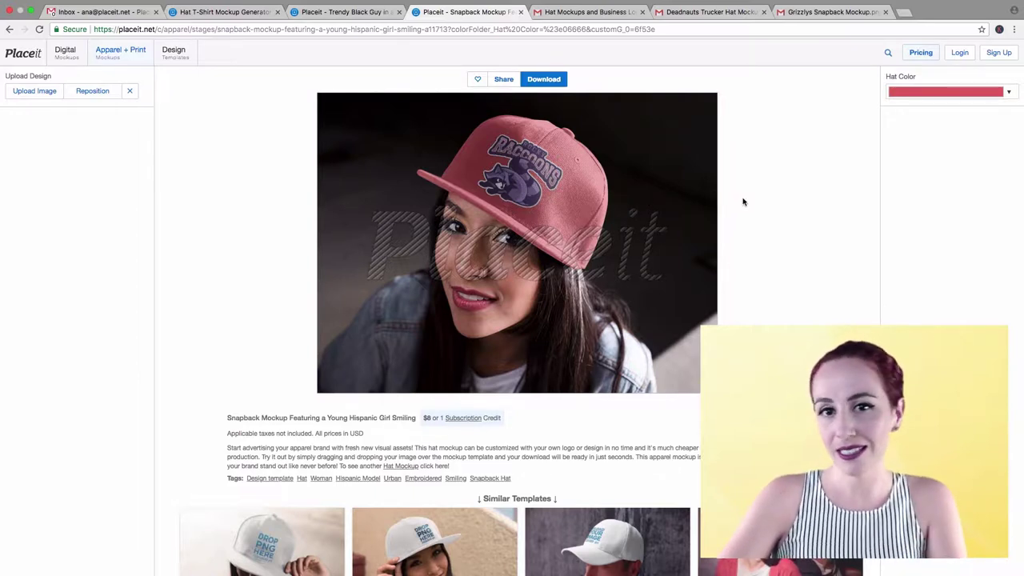
- Try teal, black, white and red as the woman's snapback colour
click(942, 95)
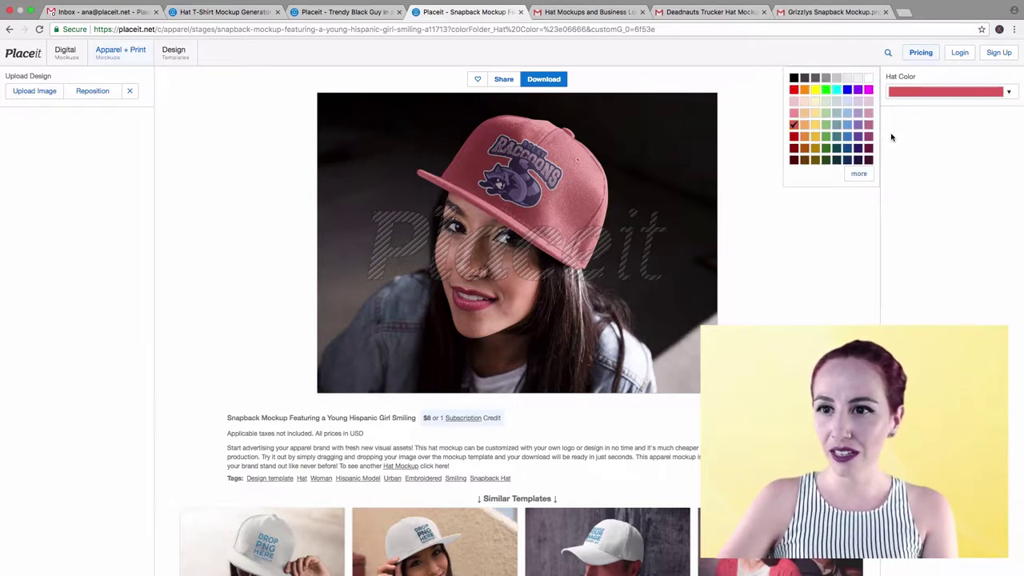
click(836, 137)
click(917, 90)
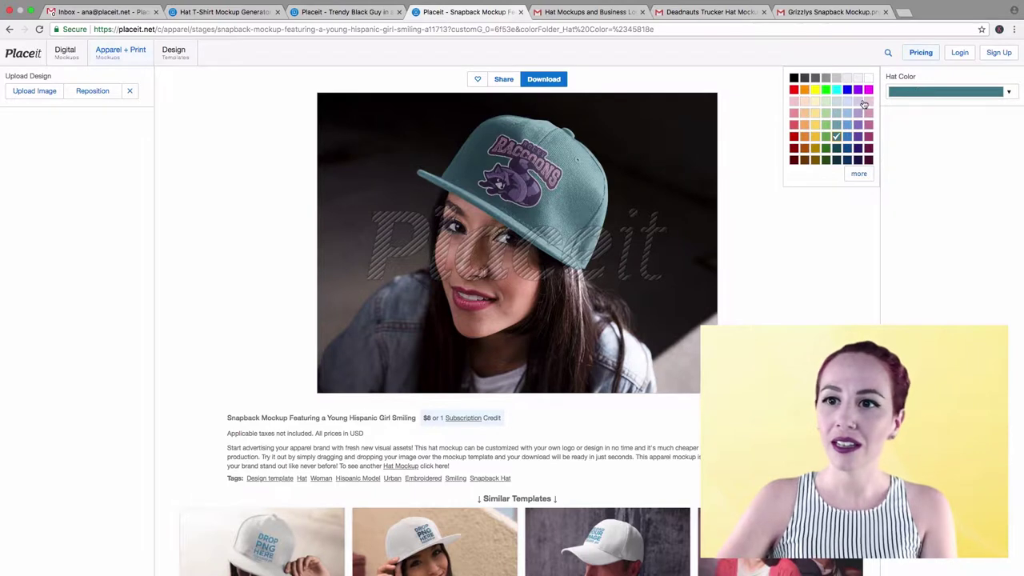
click(794, 79)
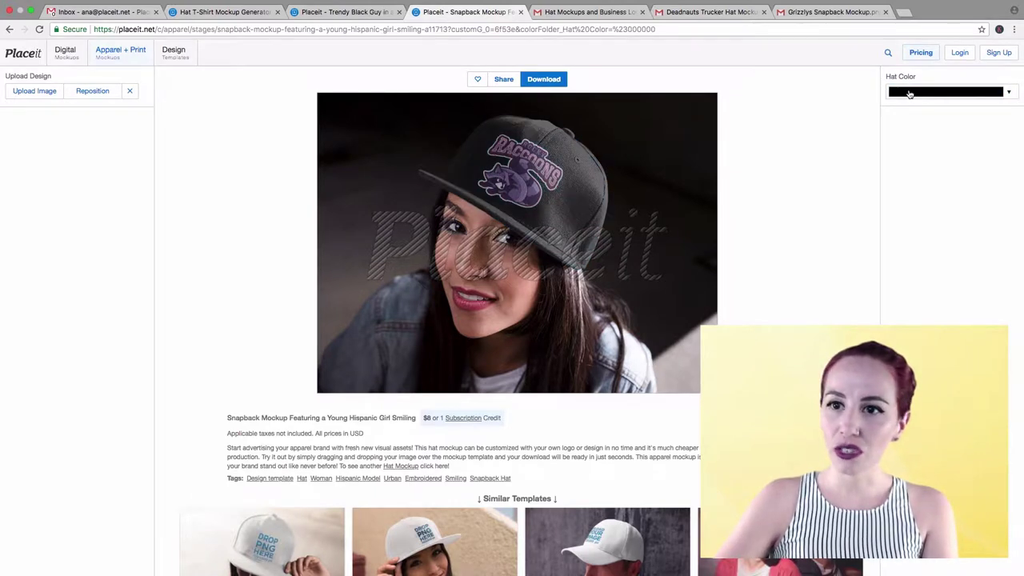
click(910, 94)
click(868, 80)
click(912, 94)
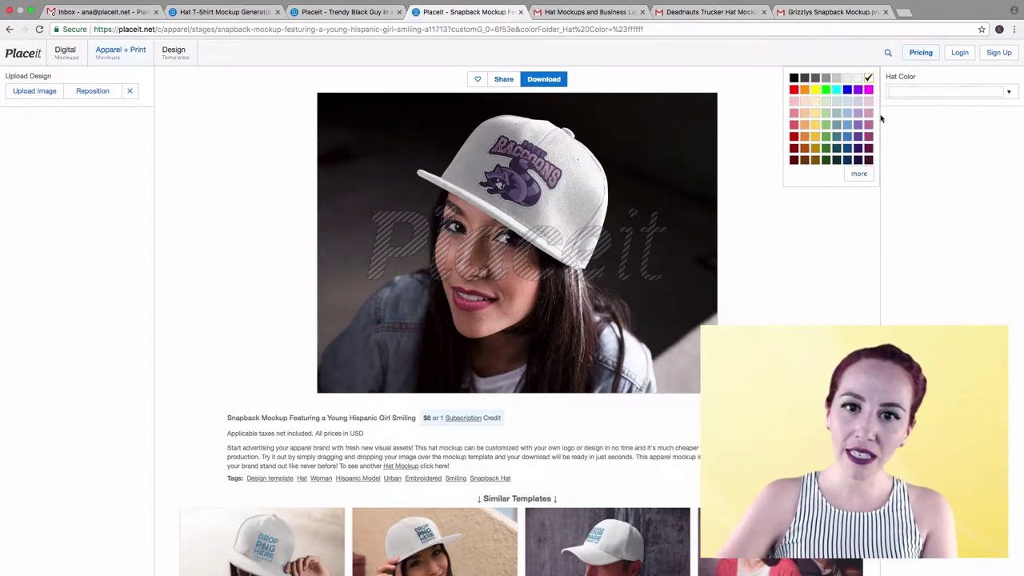
click(795, 136)
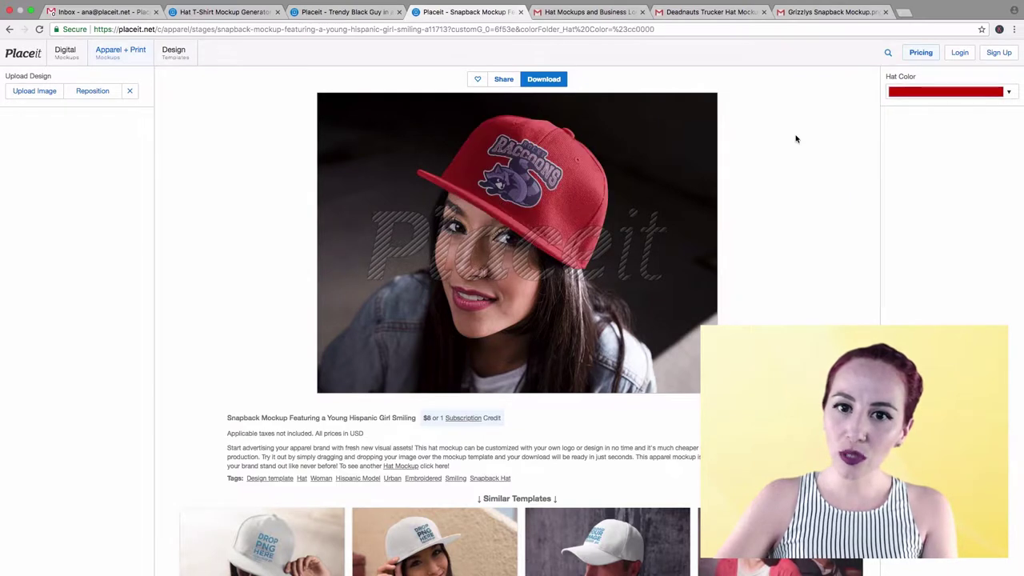
- Try light teal and purple, then settle on light lavender #b4a7d6 for the hat
click(894, 95)
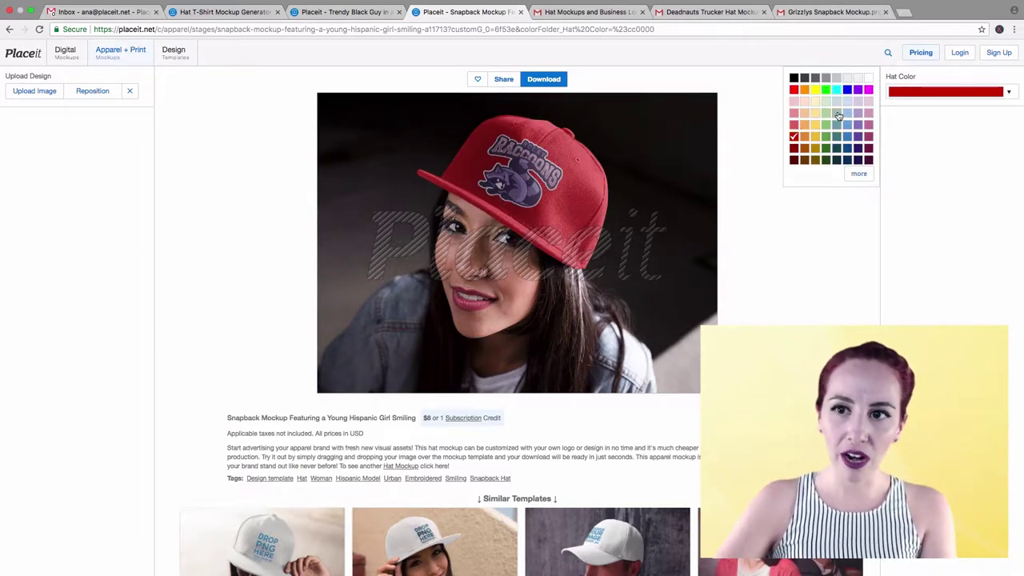
click(837, 114)
click(911, 96)
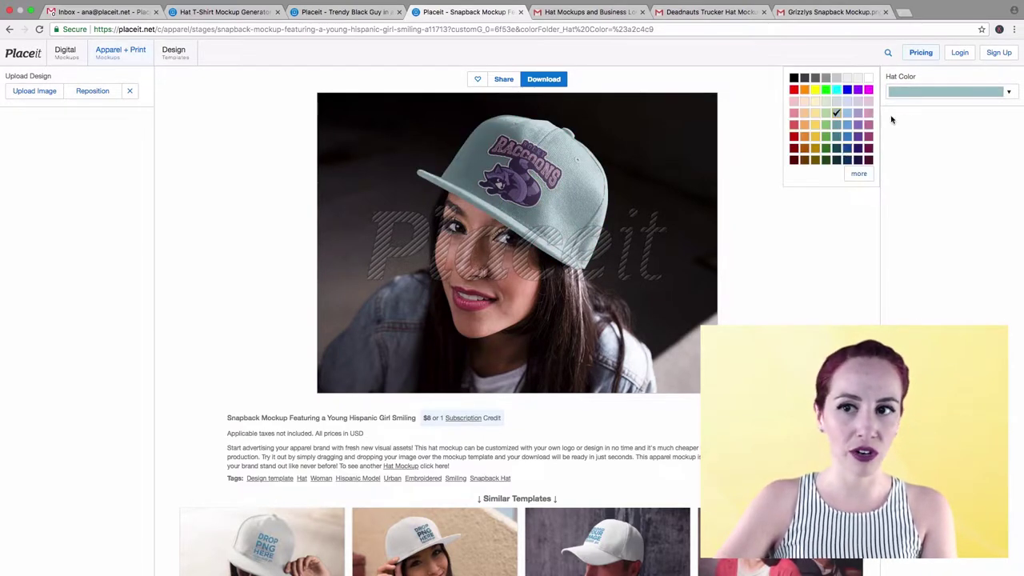
click(860, 129)
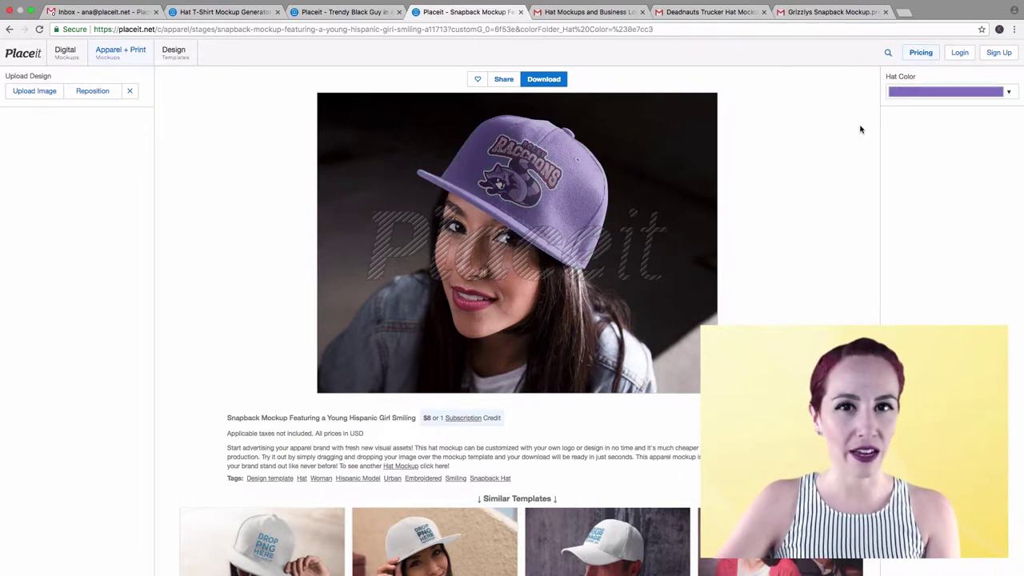
click(898, 94)
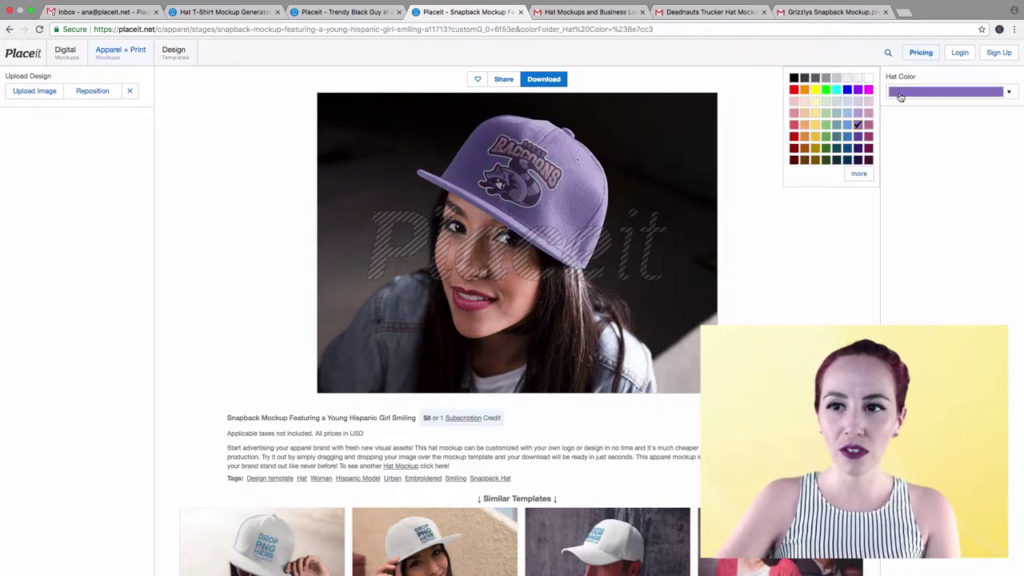
click(861, 116)
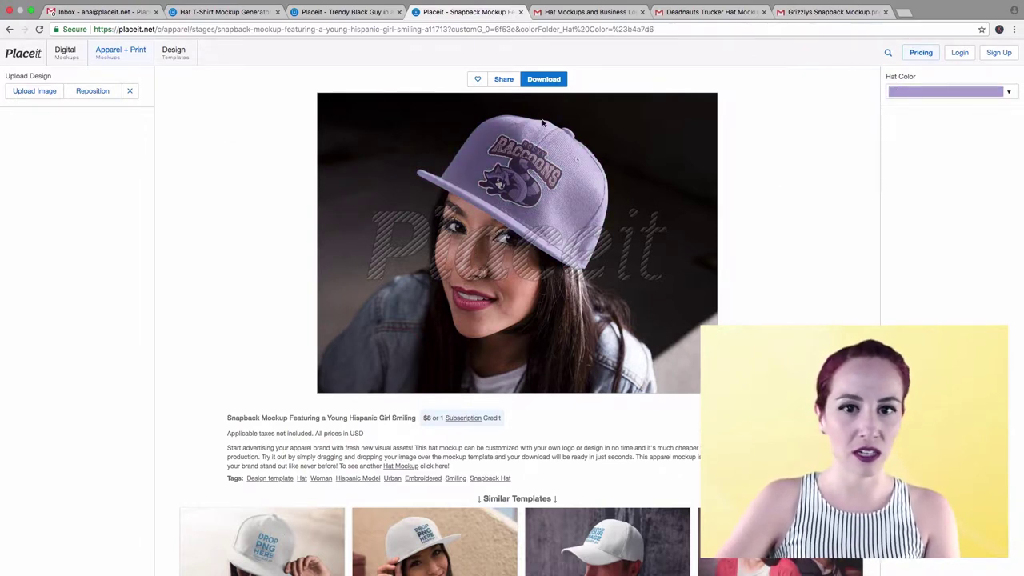
- Resize the Rocky Raccoons logo with Reposition, apply the crop, and bring up the download options
click(90, 95)
drag(473, 521, 464, 522)
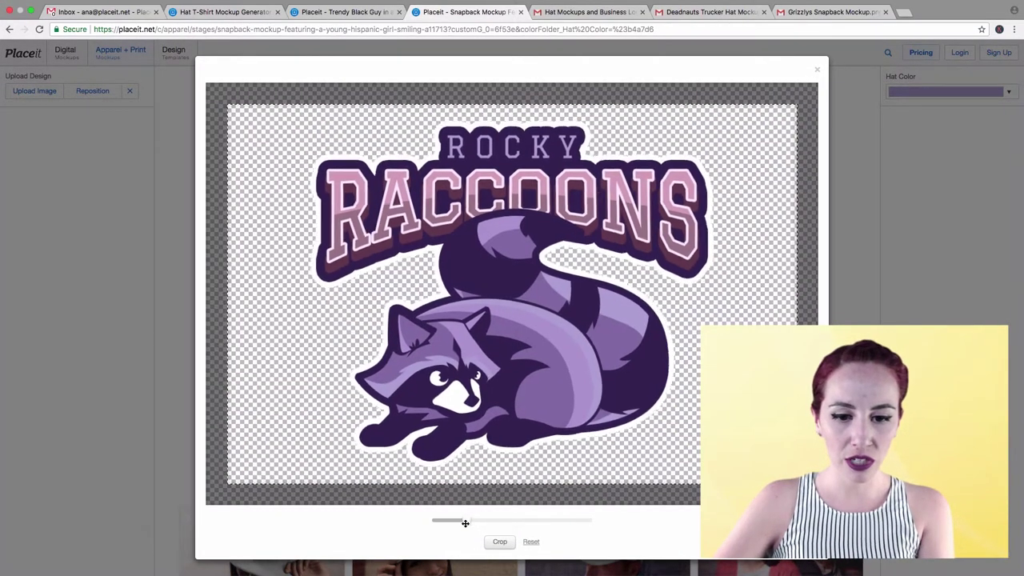
click(498, 543)
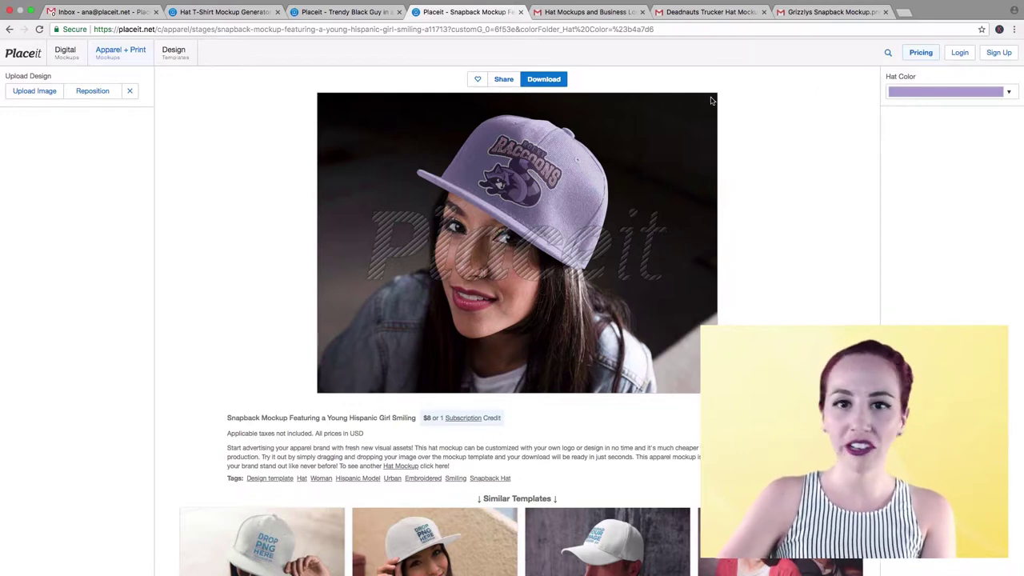
click(540, 80)
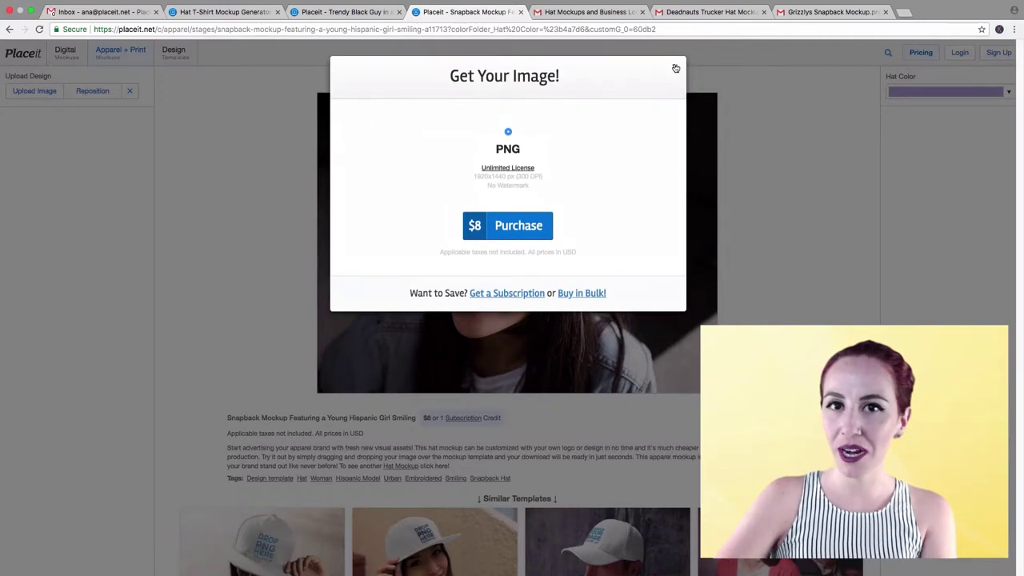
- Close the Get Your Image! purchase window and switch to the Grizzlys snapback mockup email in Gmail
click(675, 69)
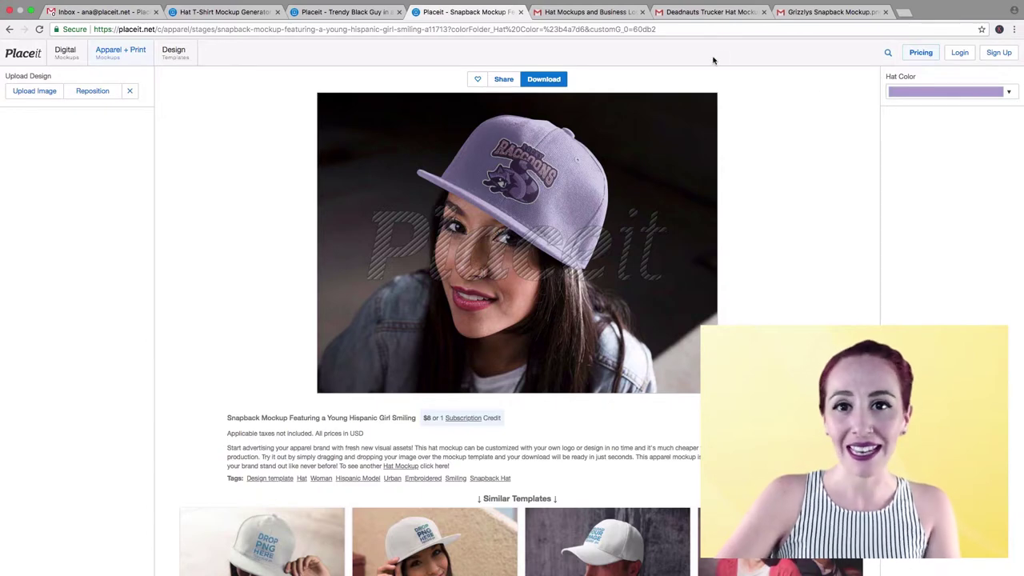
click(601, 13)
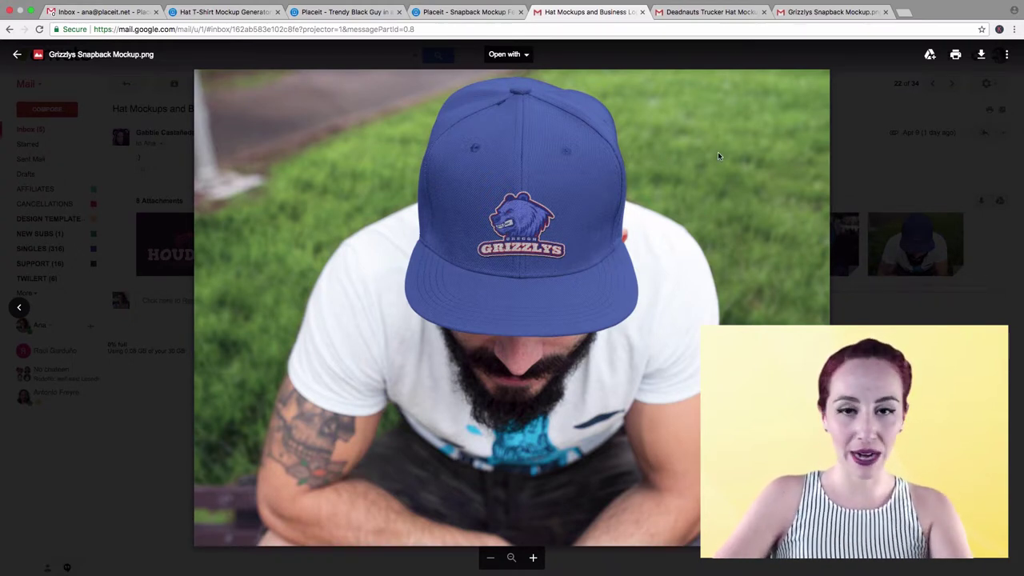
- View the Deadnauts Trucker Hat Mockup attachment in Gmail's preview
click(733, 14)
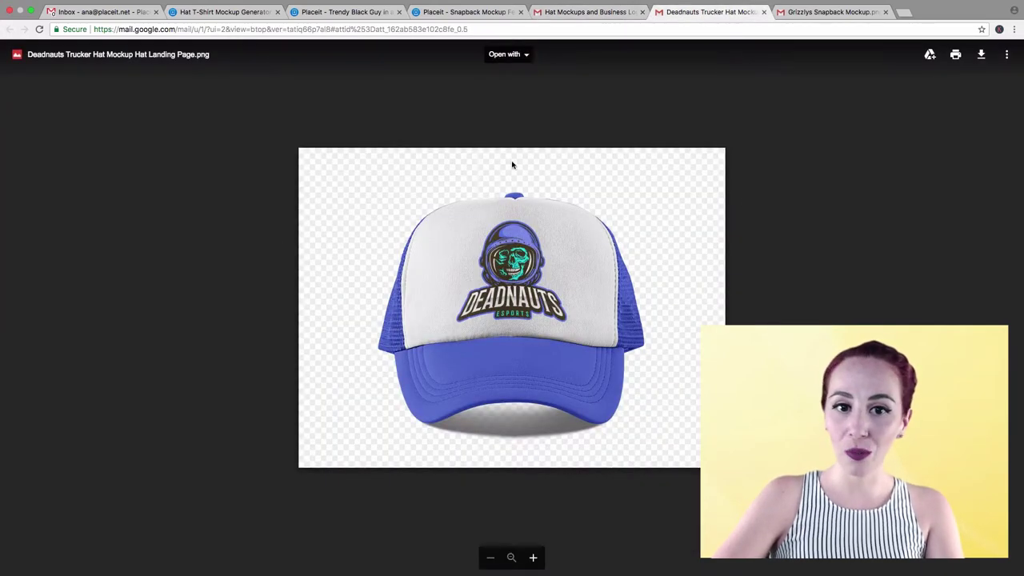